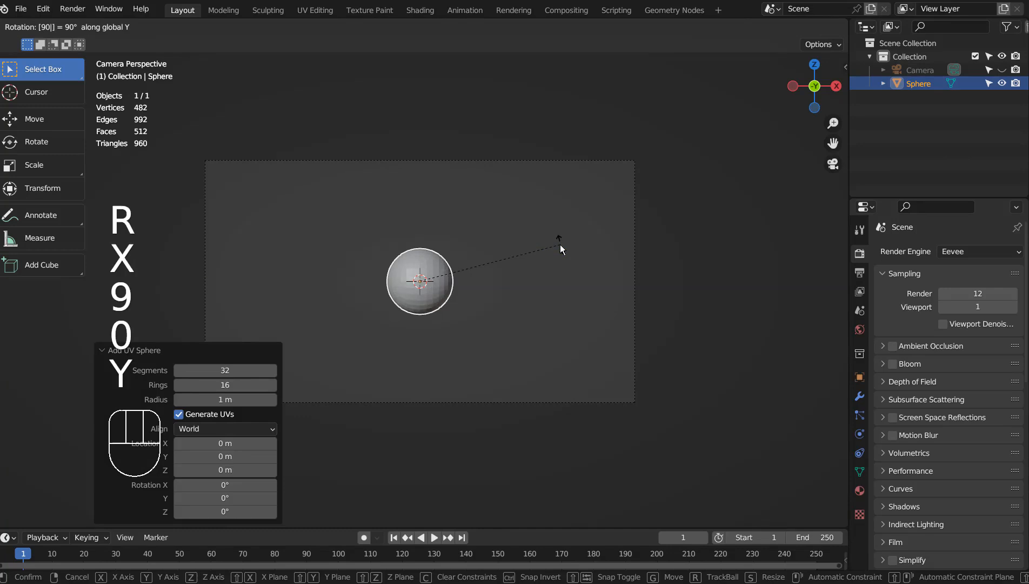
# Step: Finish rotating the sphere 90° about the global Y axis and show its mesh in wireframe Edit Mode with nothing selected
pyautogui.press('Return')
pyautogui.press('Tab')
pyautogui.scroll(4, 442, 268)
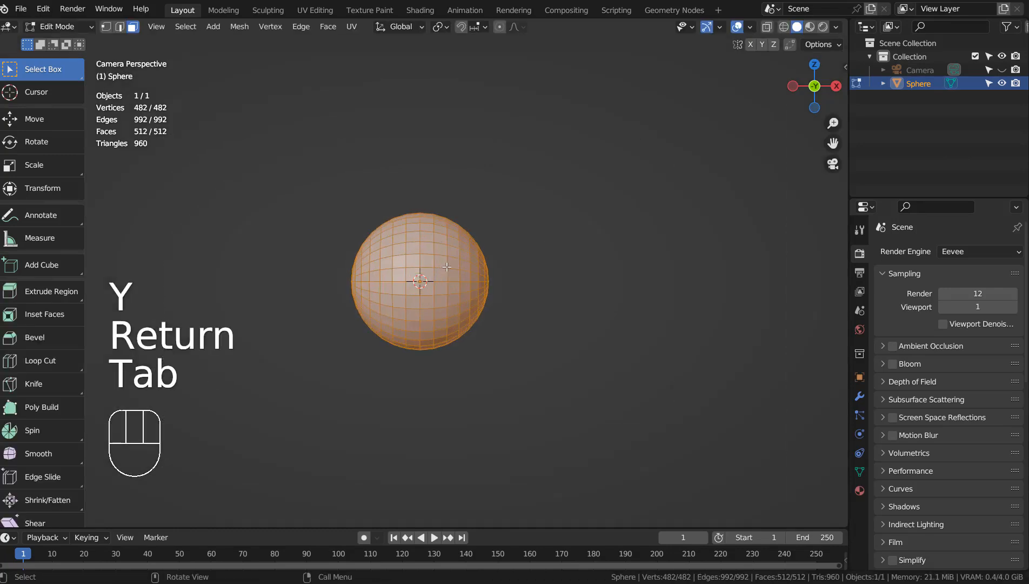
pyautogui.hotkey('shift', 'z')
pyautogui.click(468, 186)
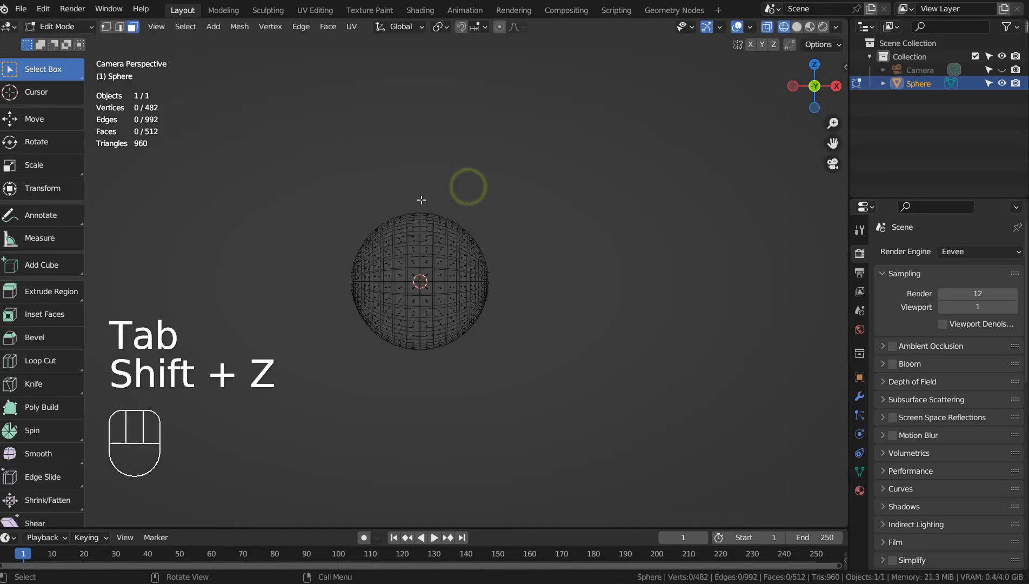
# Step: Move the half of the sphere's mesh on the +X side outward along X to stretch it into a long capsule, then return to Object Mode
pyautogui.moveTo(421, 198); pyautogui.dragTo(523, 370)
pyautogui.press('g')
pyautogui.press('x')
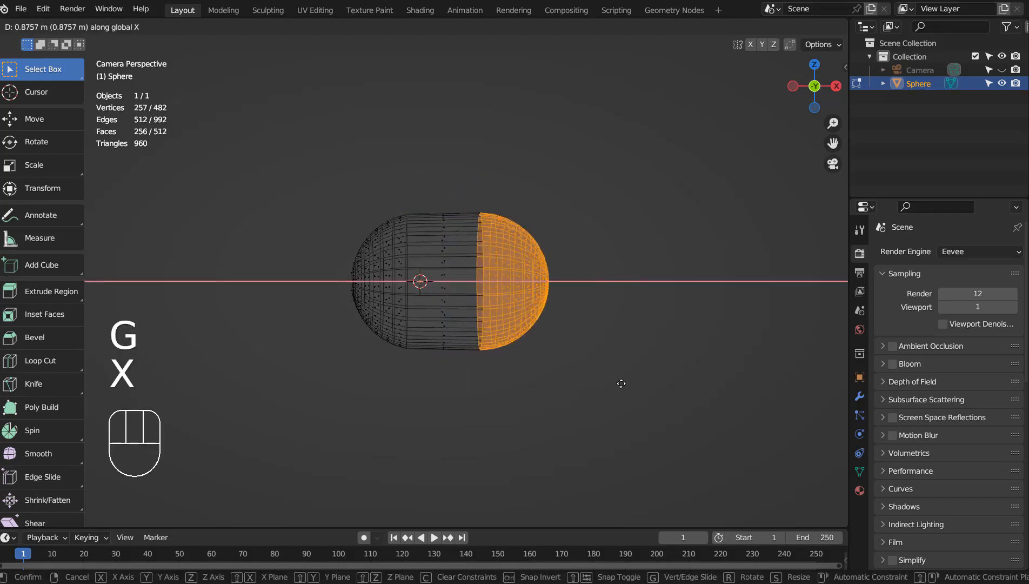
pyautogui.click(802, 377)
pyautogui.press('Tab')
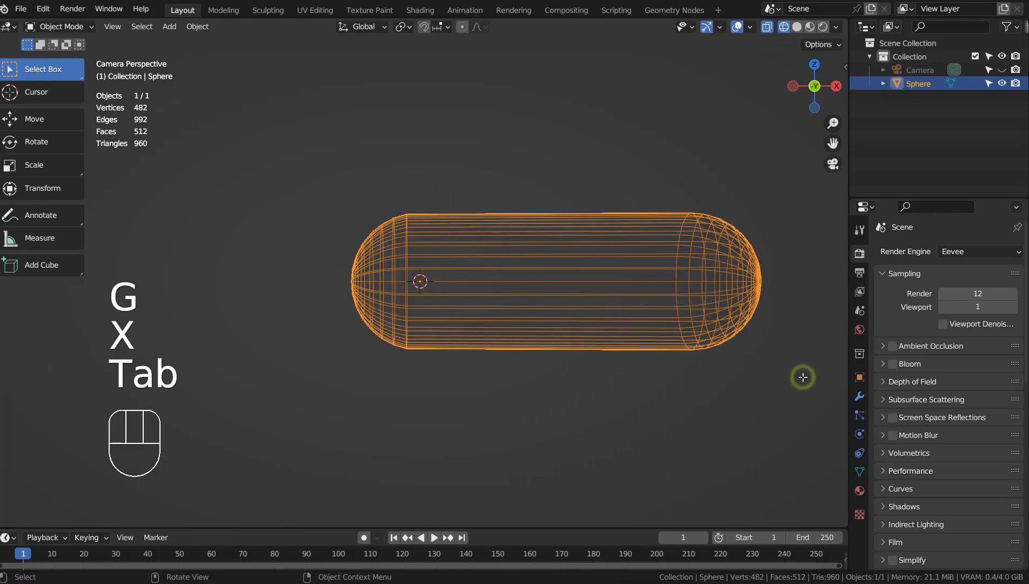
# Step: Move the capsule about -1.81 m along the X axis toward the middle of the camera view
pyautogui.press('g')
pyautogui.press('x')
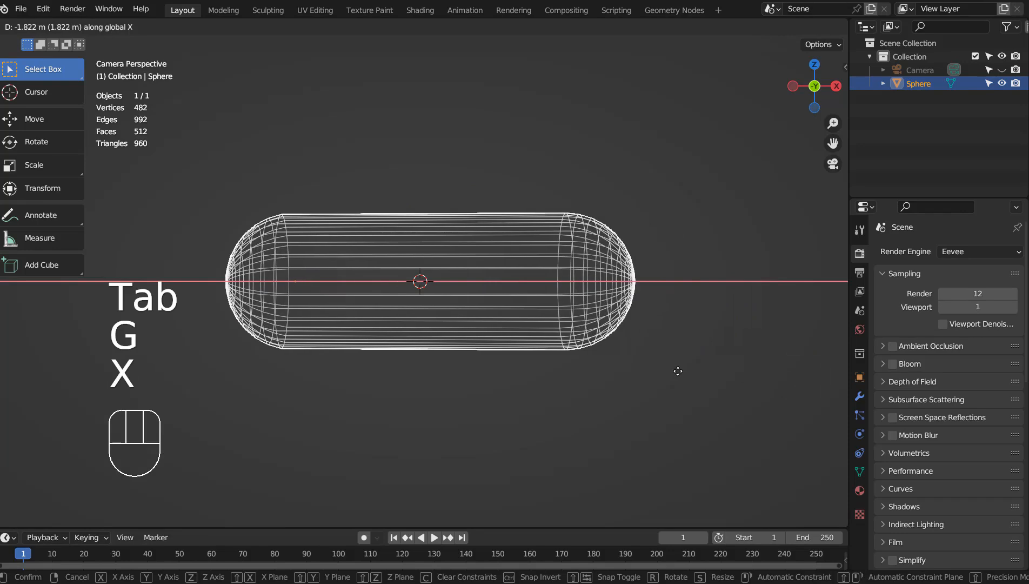
pyautogui.click(679, 372)
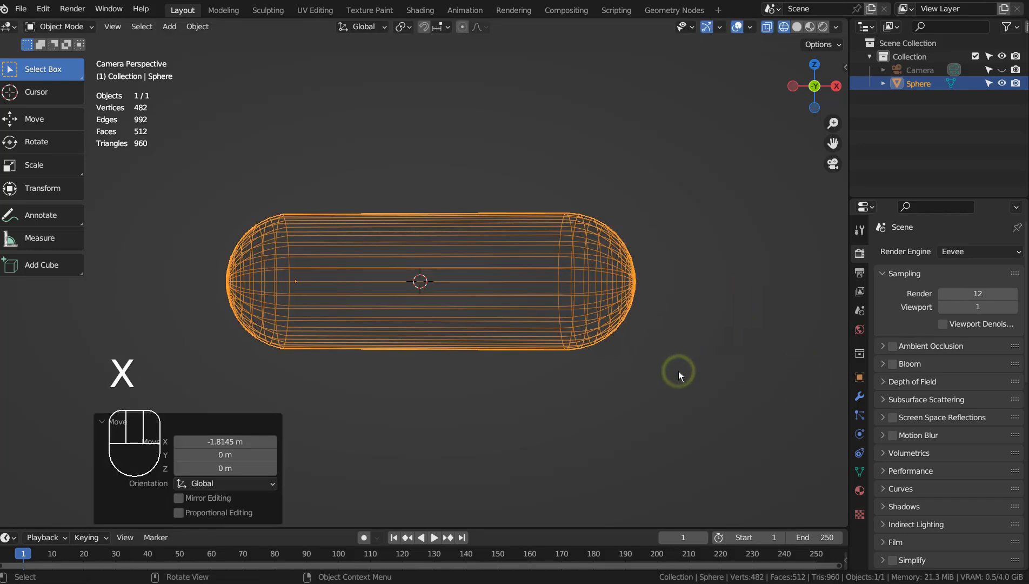
# Step: Rotate the capsule -12° about the Z axis in the top view
pyautogui.press('KP_0')
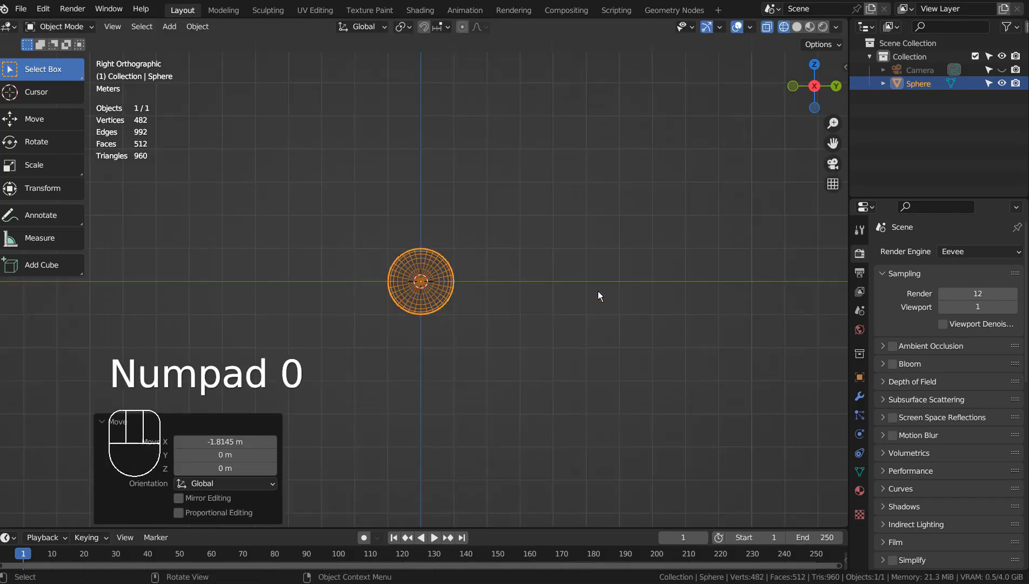
pyautogui.press('KP_0')
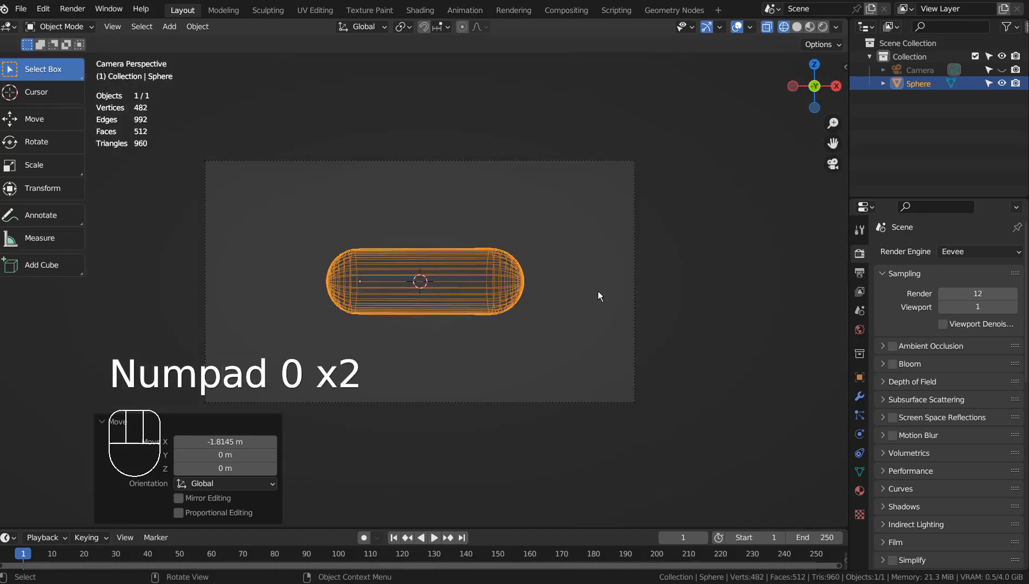
pyautogui.press('KP_7')
pyautogui.press('r')
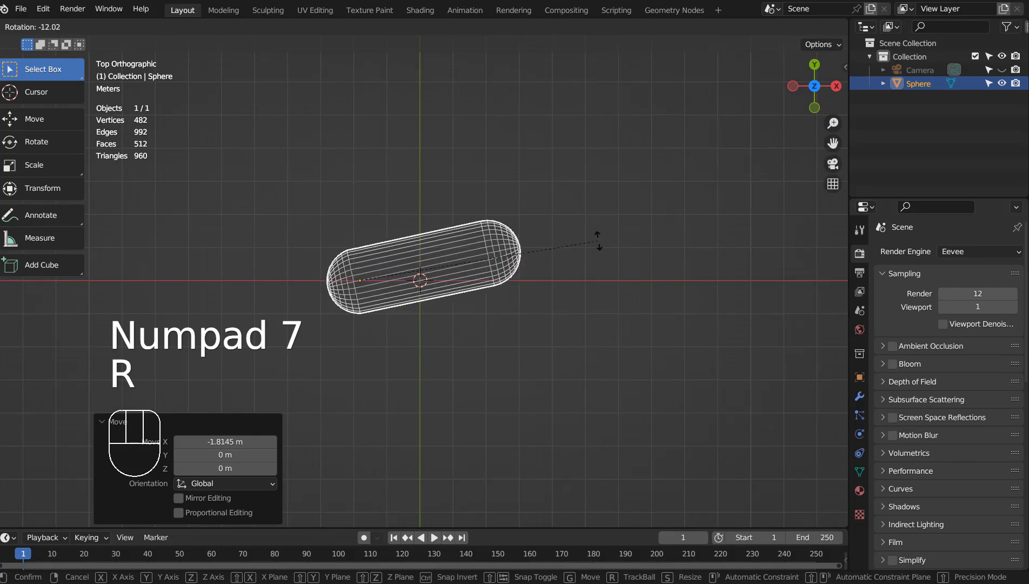
pyautogui.click(598, 240)
# Step: Scale the capsule uniformly by about 1.69 and move it about -1.24 m along X to centre it in the camera frame
pyautogui.press('KP_0')
pyautogui.press('s')
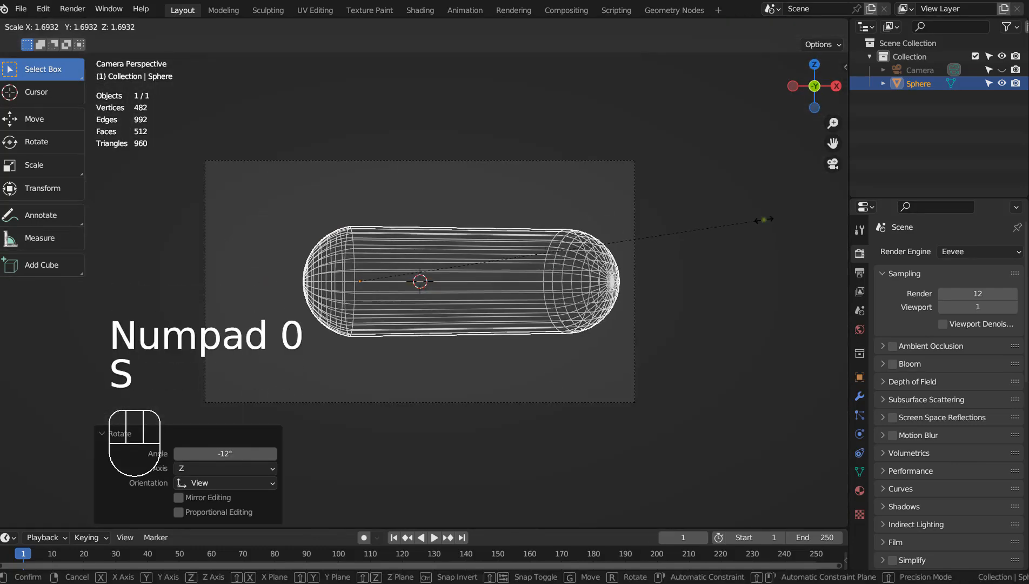
pyautogui.click(764, 219)
pyautogui.press('g')
pyautogui.press('x')
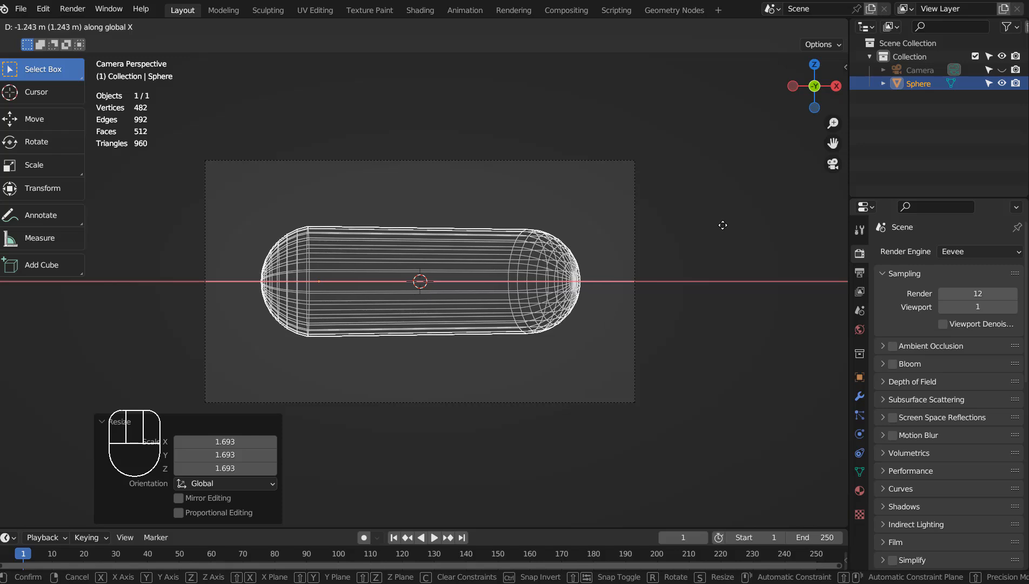
pyautogui.click(724, 224)
# Step: Return the viewport to solid display, shade the capsule smooth and render the image from the camera
pyautogui.hotkey('shift', 'z')
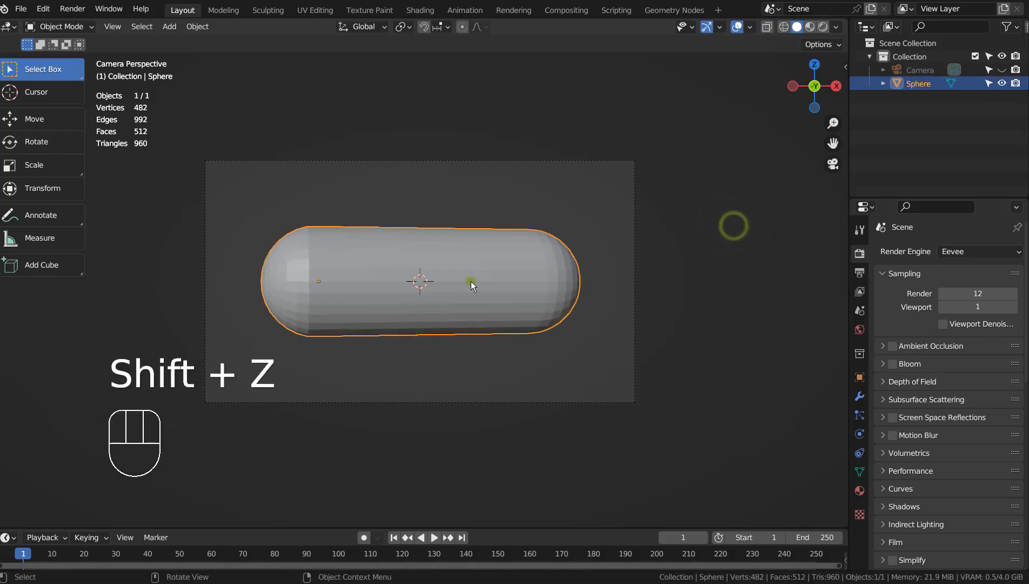
pyautogui.rightClick(471, 282)
pyautogui.click(471, 280)
pyautogui.click(677, 251)
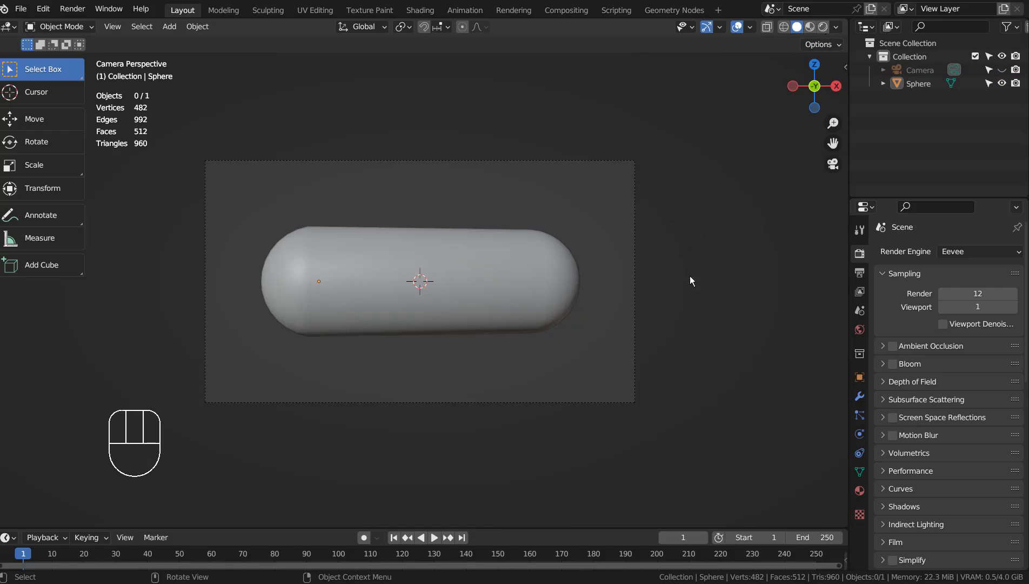
pyautogui.press('F12')
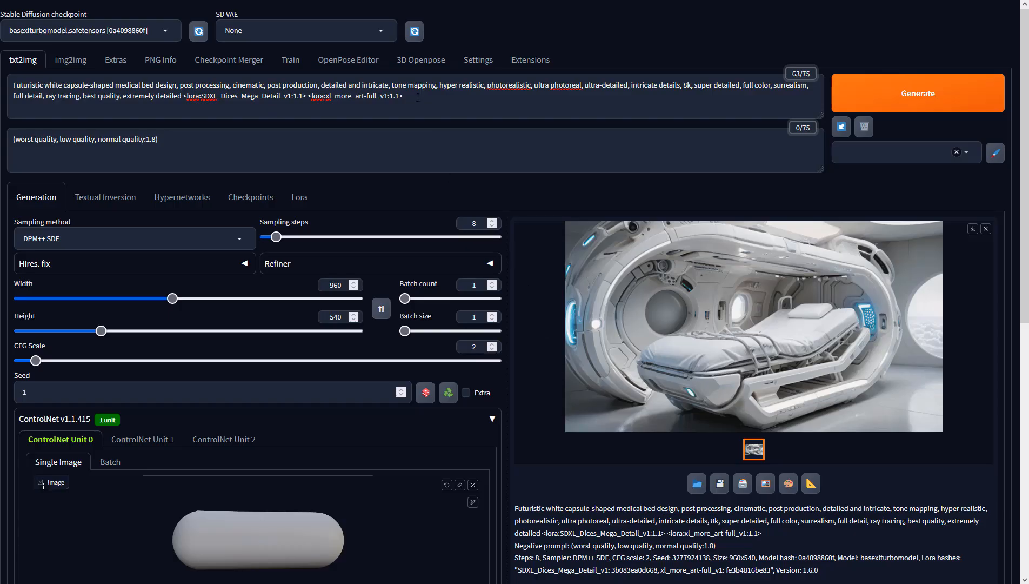
# Step: In the Stable Diffusion web UI, set ControlNet Unit 0 to Depth with preprocessor none and model sai_xl_depth_256lora
pyautogui.click(346, 284)
pyautogui.scroll(-3, 579, 516)
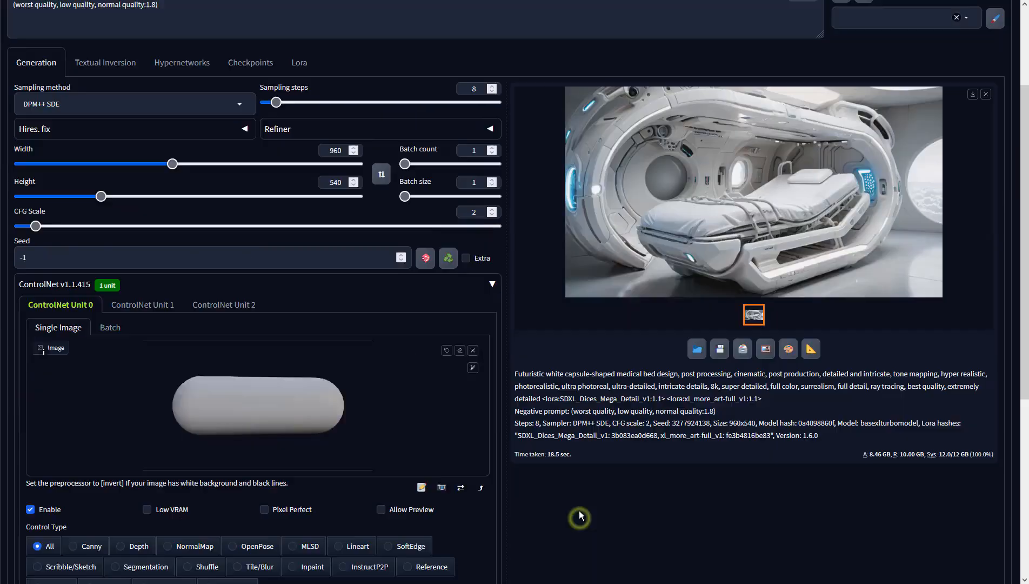
pyautogui.scroll(-3, 579, 516)
pyautogui.click(120, 350)
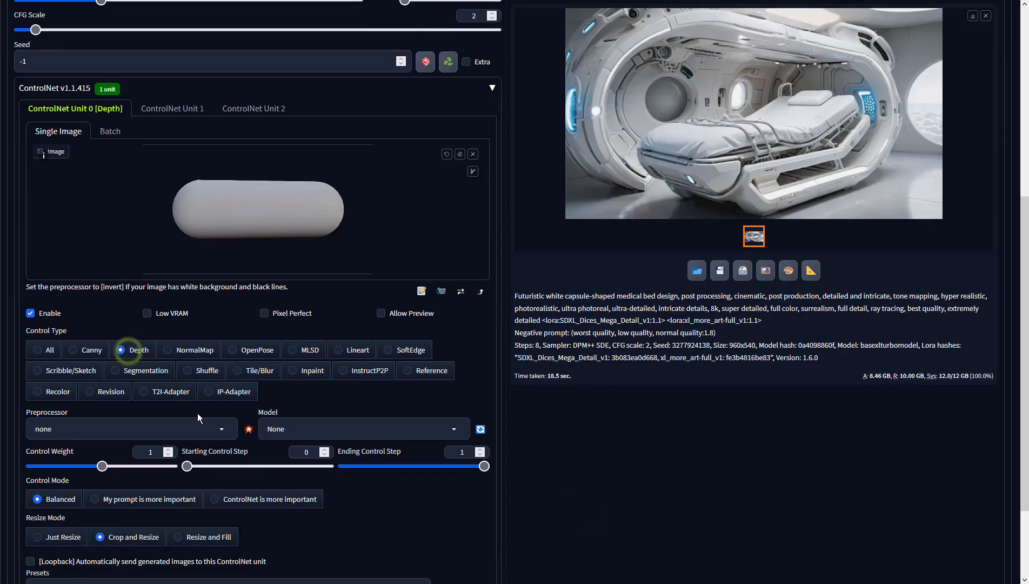
pyautogui.click(223, 425)
pyautogui.click(60, 367)
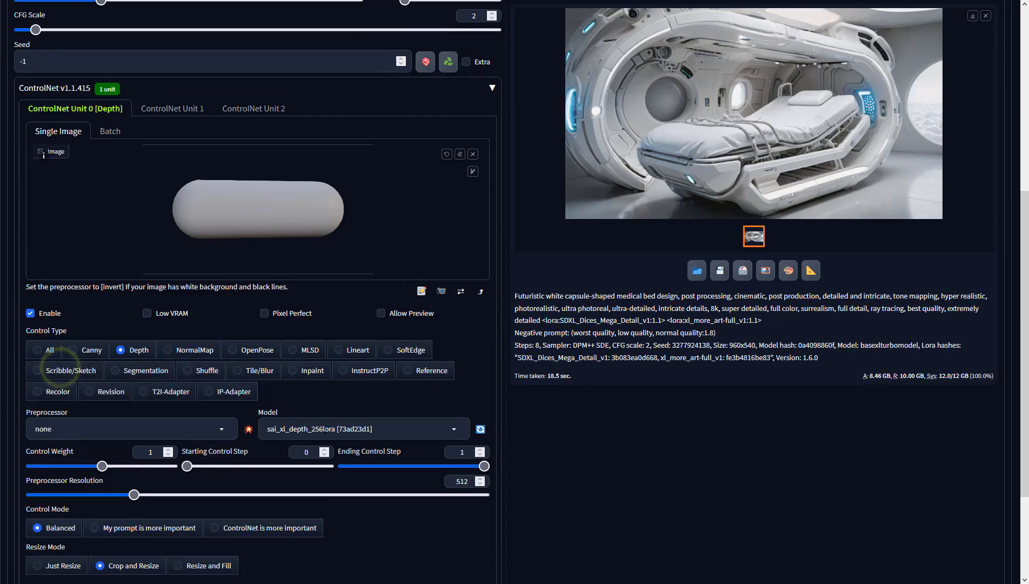
pyautogui.click(317, 427)
pyautogui.click(318, 413)
# Step: Generate the medical bed image from the prompt and the capsule depth guide, and view the result enlarged
pyautogui.scroll(5, 614, 329)
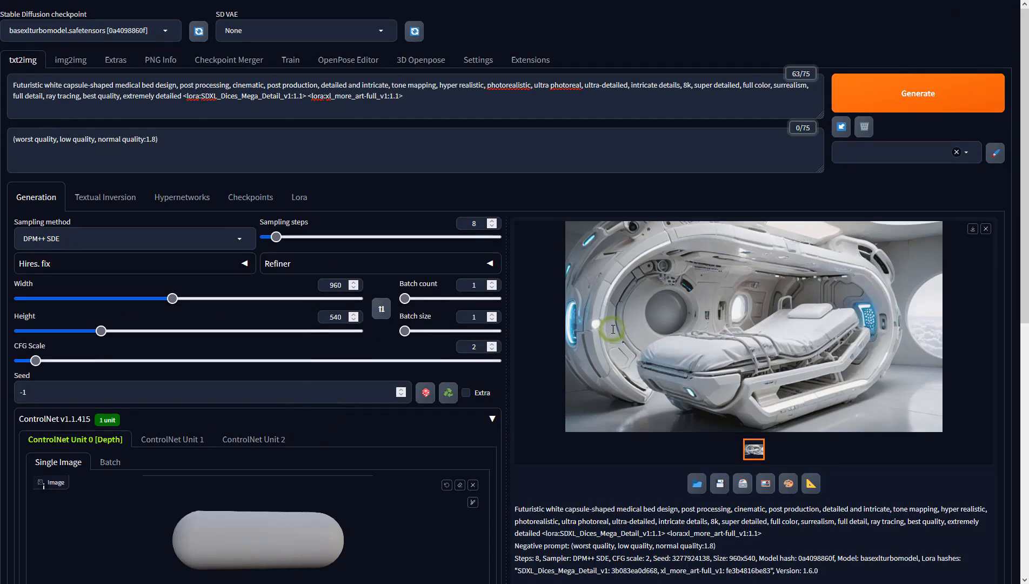
pyautogui.click(887, 80)
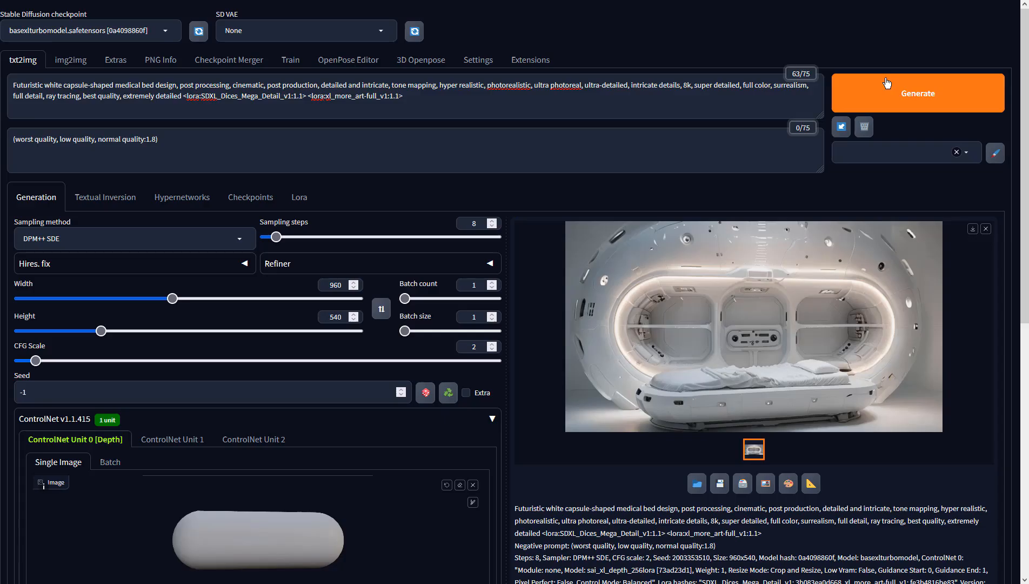
pyautogui.click(821, 250)
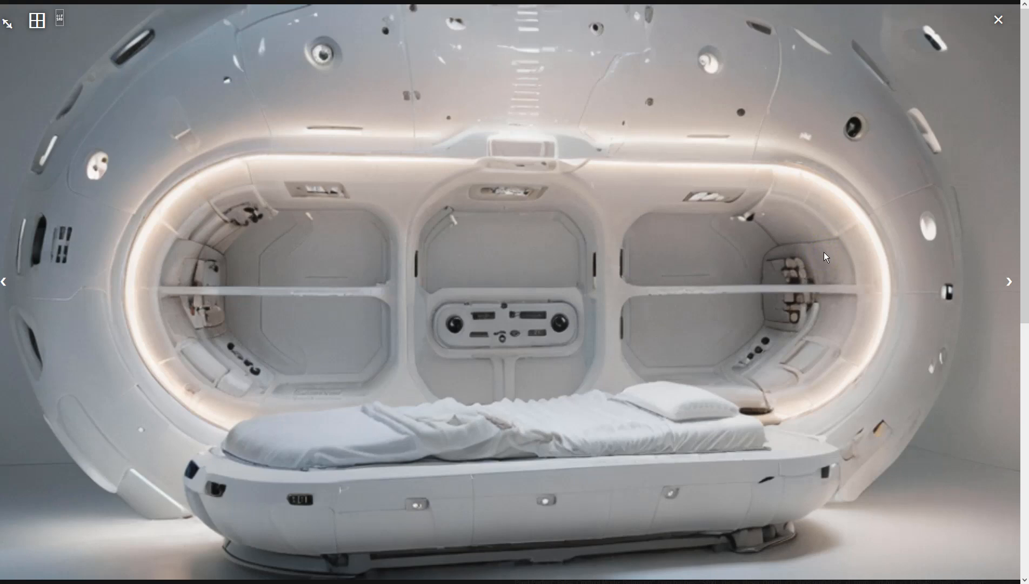
pyautogui.click(824, 252)
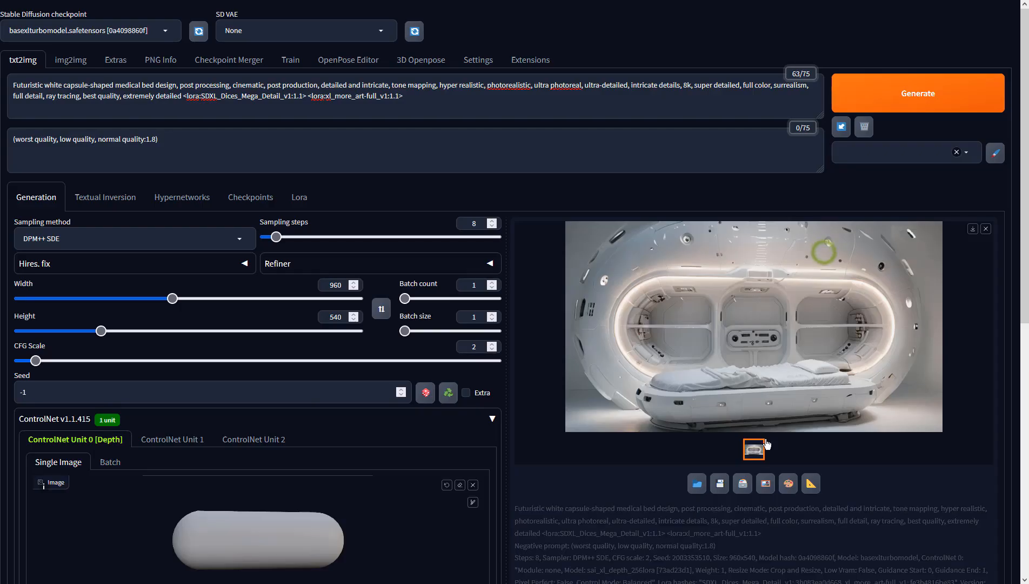
# Step: Send the generated image to img2img and set the sampling method to DPM++ SDE
pyautogui.click(766, 483)
pyautogui.scroll(-6, 287, 367)
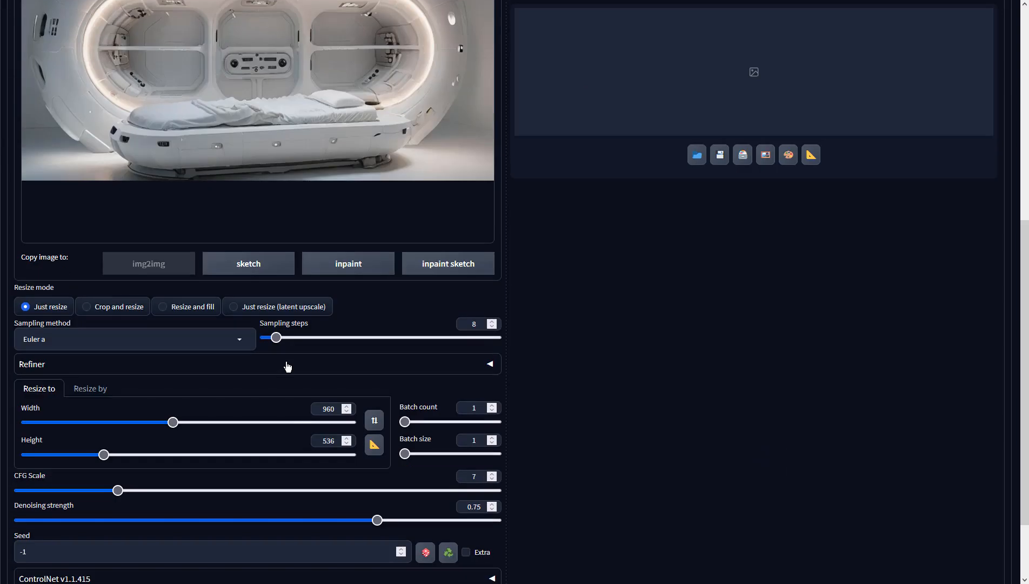
pyautogui.click(246, 338)
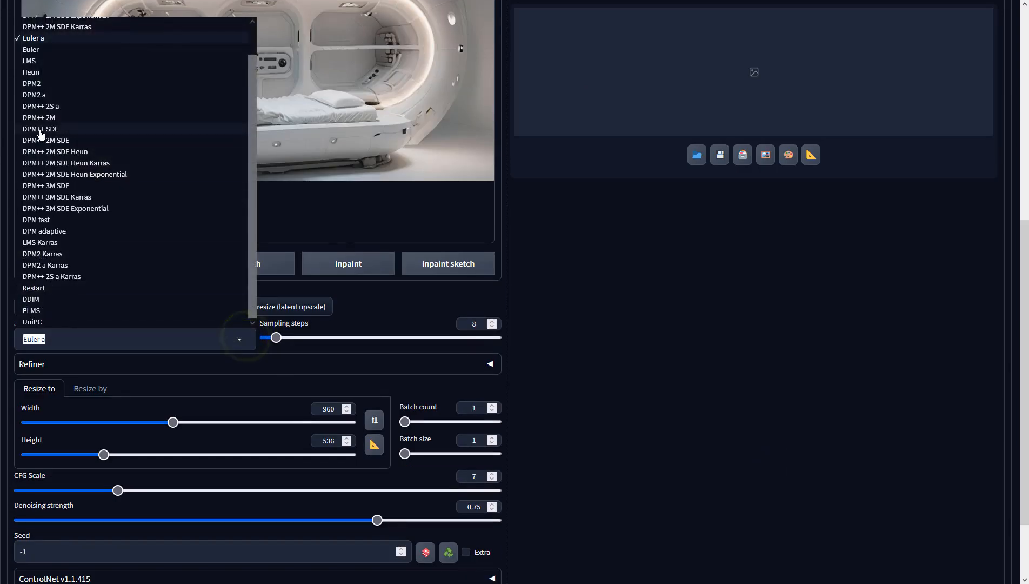
pyautogui.click(42, 133)
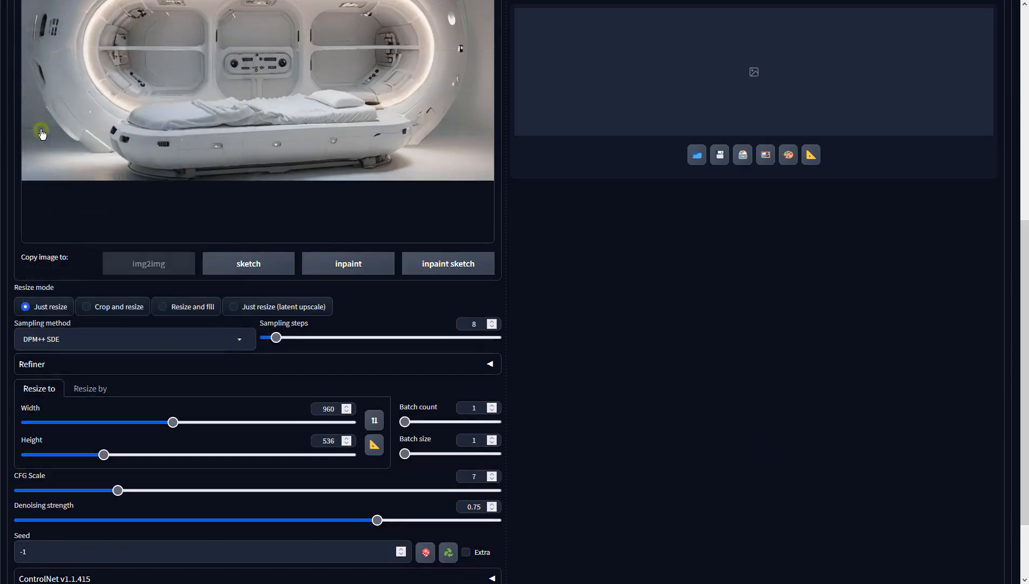
# Step: Set the img2img CFG scale to 2 and the batch count to 4
pyautogui.doubleClick(476, 477)
pyautogui.write('2')
pyautogui.doubleClick(473, 407)
pyautogui.write('4')
pyautogui.click(540, 407)
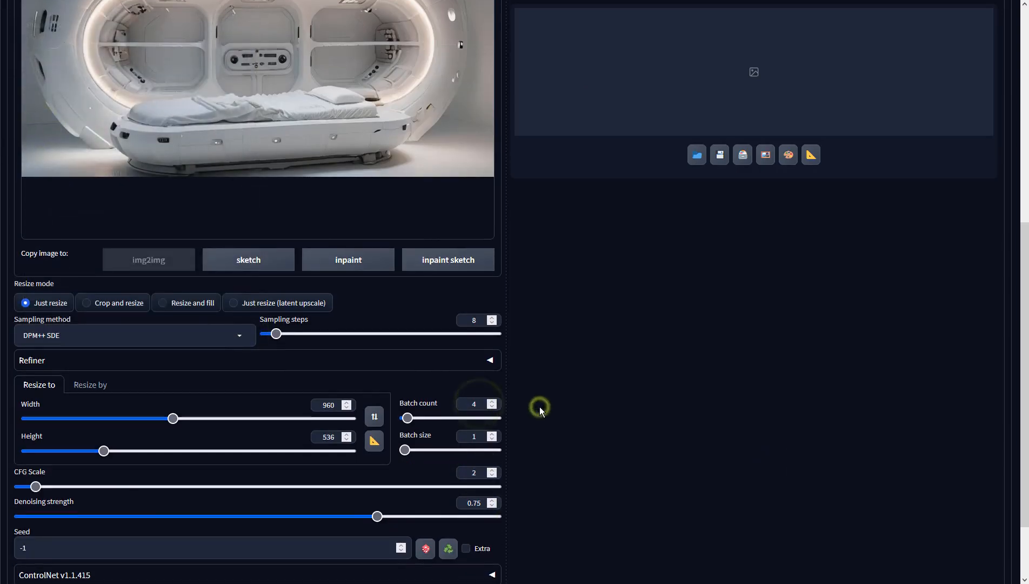
# Step: Generate the batch of img2img variations of the medical bed image
pyautogui.scroll(-2, 540, 400)
pyautogui.scroll(8, 554, 414)
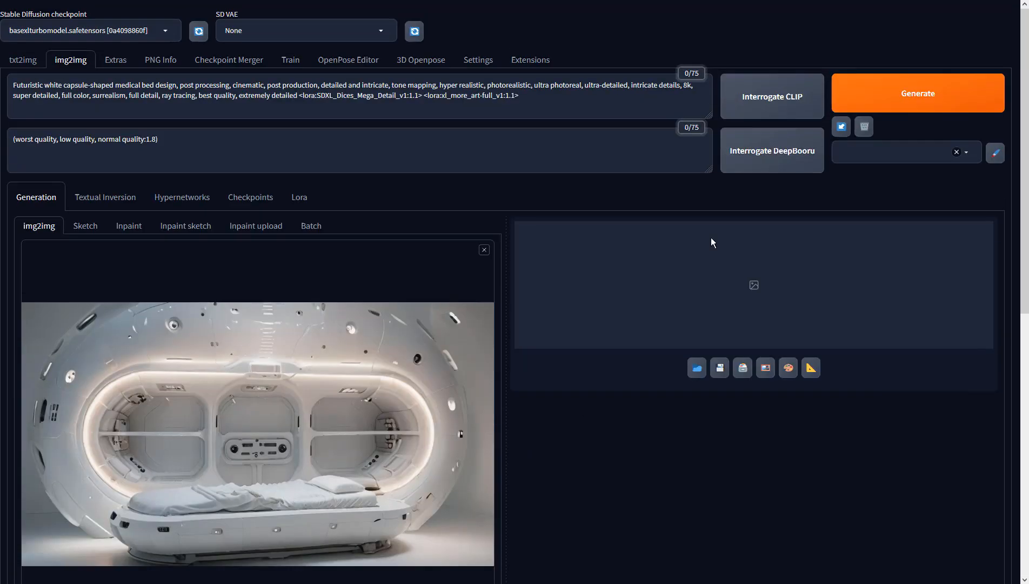
pyautogui.scroll(-1, 663, 299)
pyautogui.scroll(-1, 647, 312)
pyautogui.scroll(2, 647, 312)
pyautogui.click(873, 83)
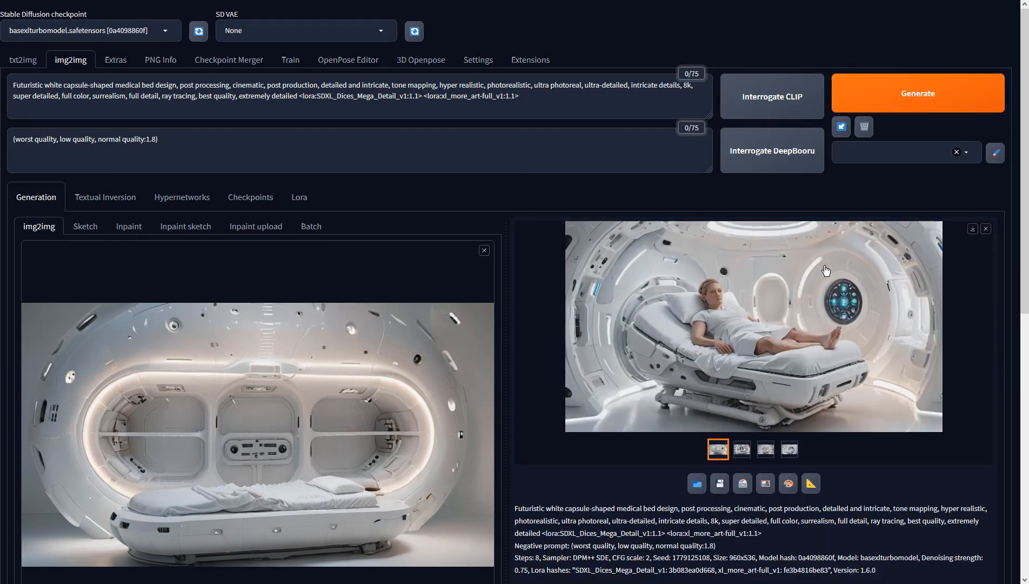
# Step: Review the four generated variations at full size and leave the viewer with the second one selected
pyautogui.click(824, 265)
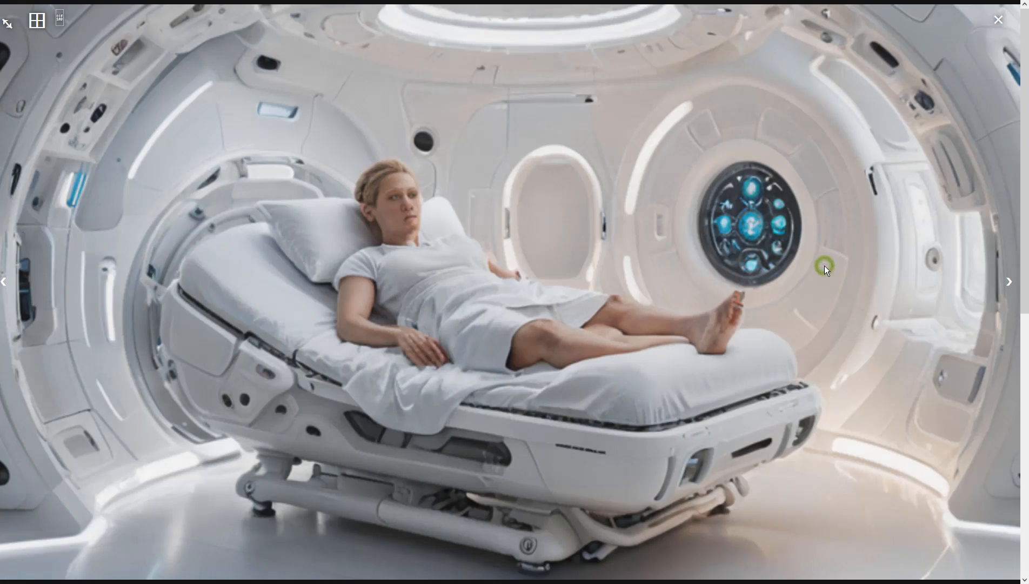
pyautogui.click(1009, 281)
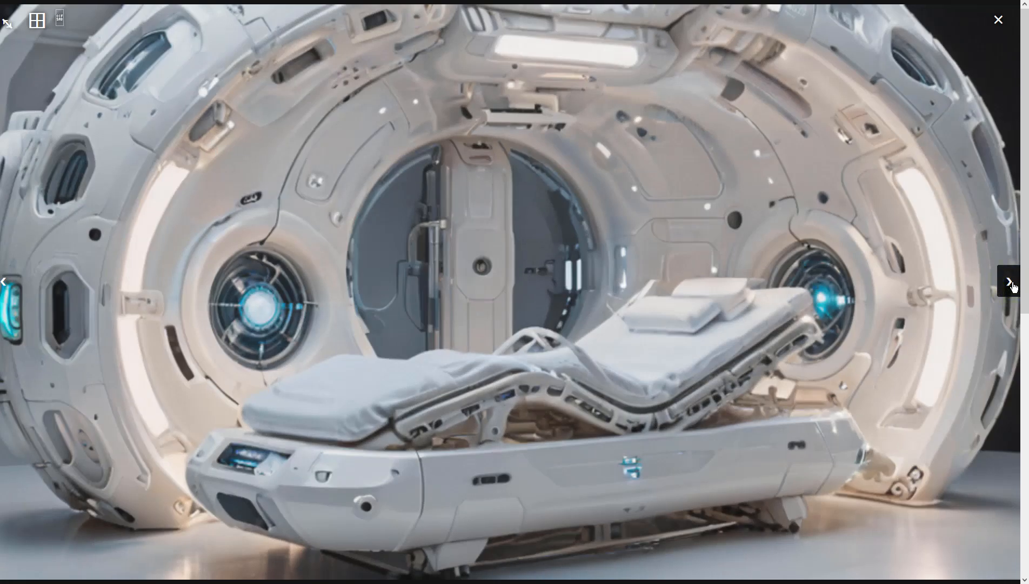
pyautogui.click(1008, 281)
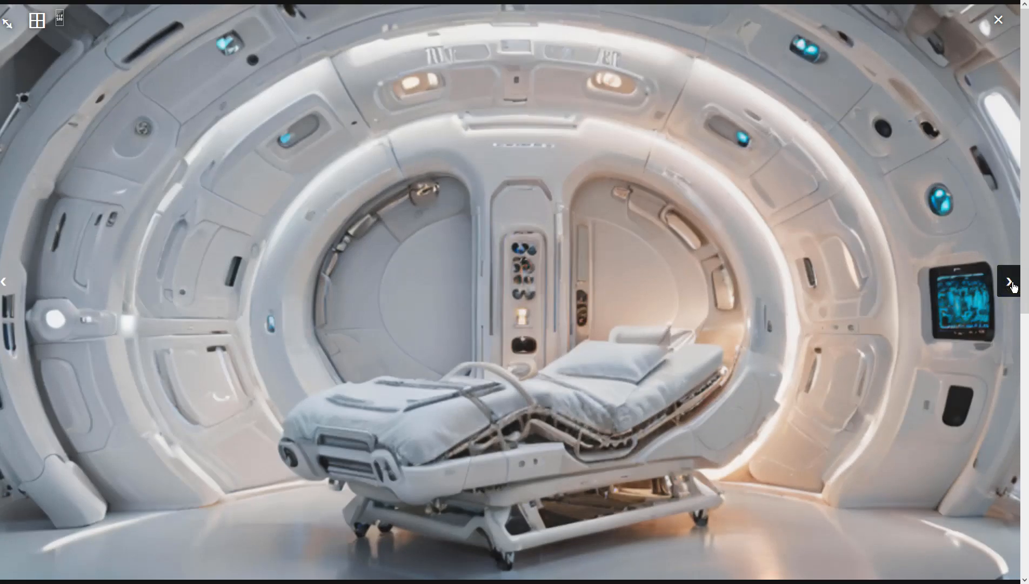
pyautogui.click(1009, 281)
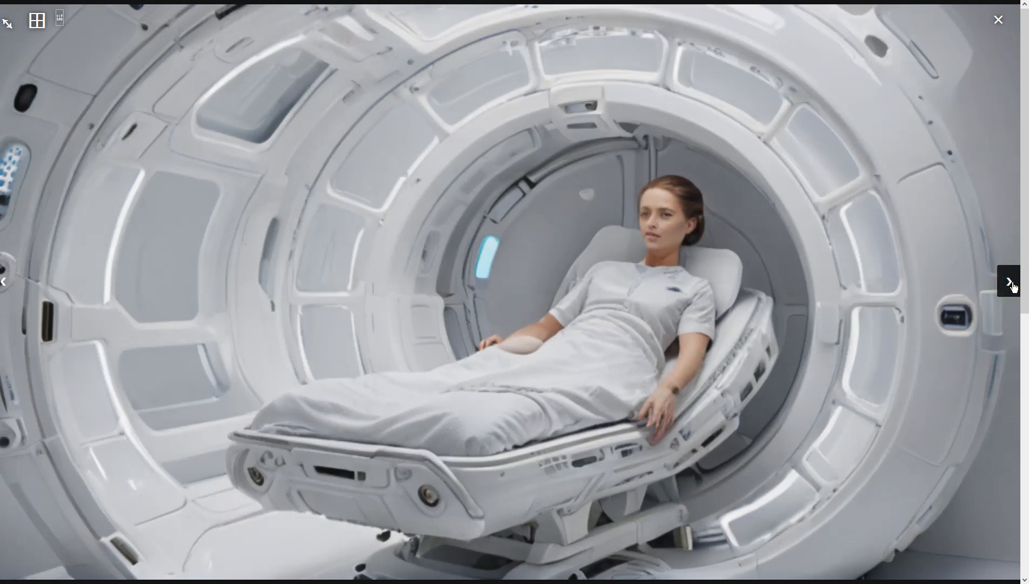
pyautogui.click(3, 286)
pyautogui.click(4, 286)
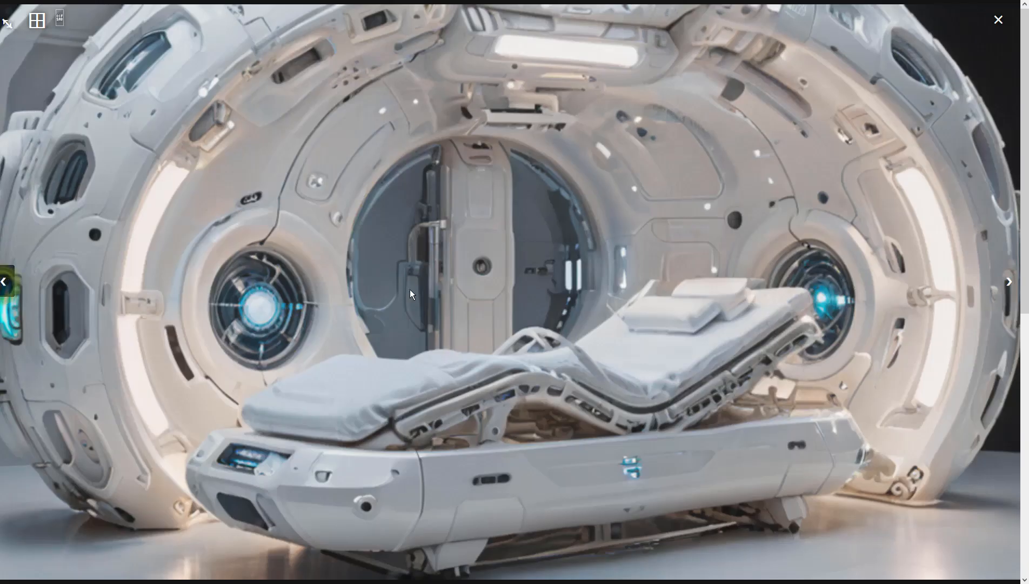
pyautogui.click(896, 346)
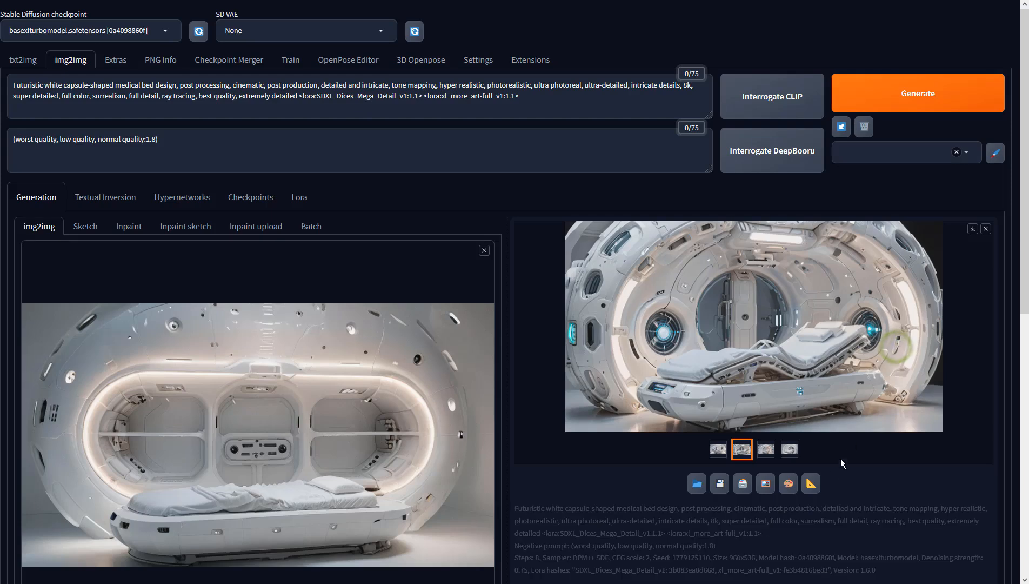
# Step: Send the selected variation to Extras and process it with the 4x-UltraSharp upscaler at a resize of 1
pyautogui.click(811, 485)
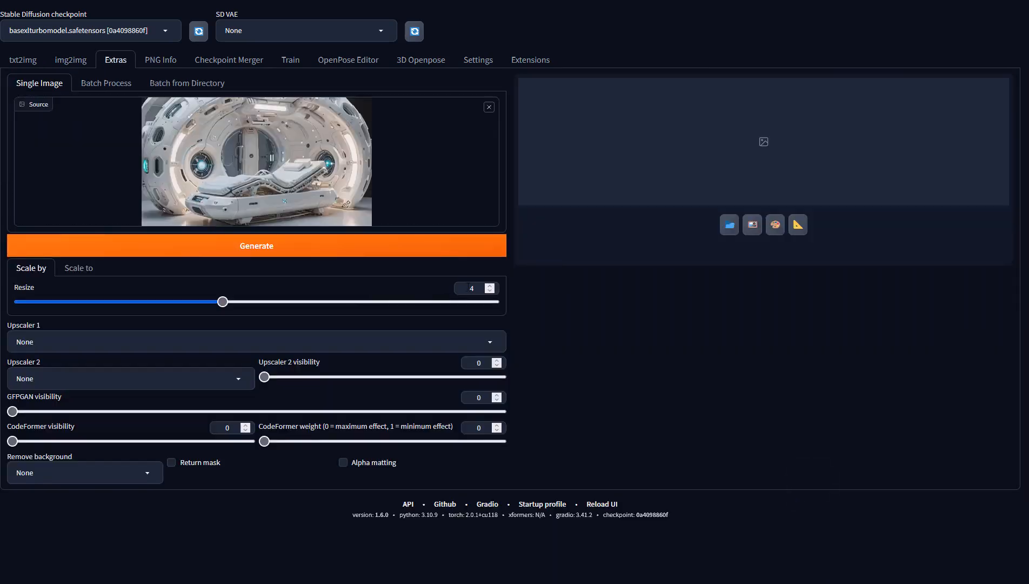
pyautogui.doubleClick(472, 289)
pyautogui.write('1')
pyautogui.click(490, 339)
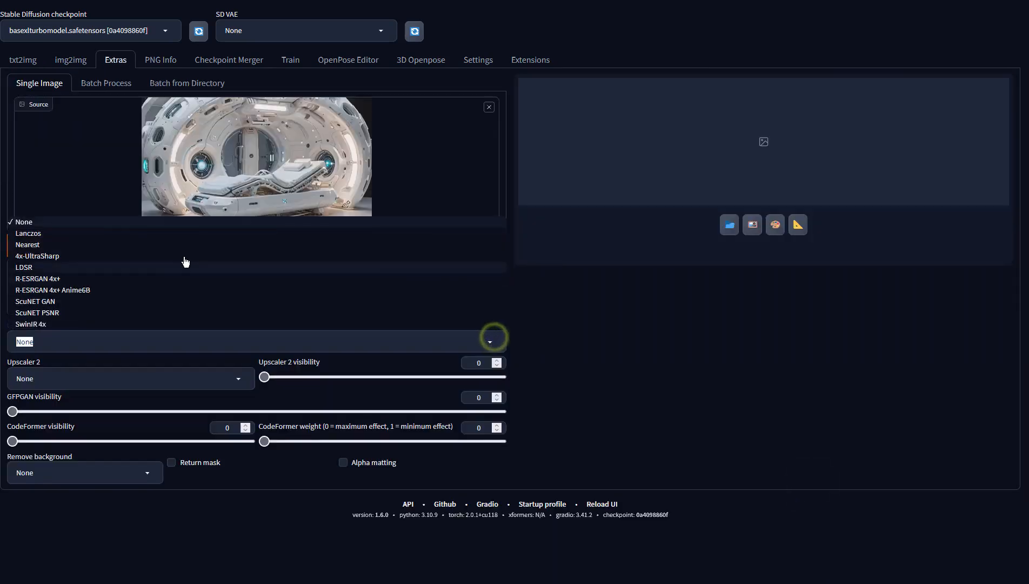
pyautogui.click(135, 255)
pyautogui.click(371, 249)
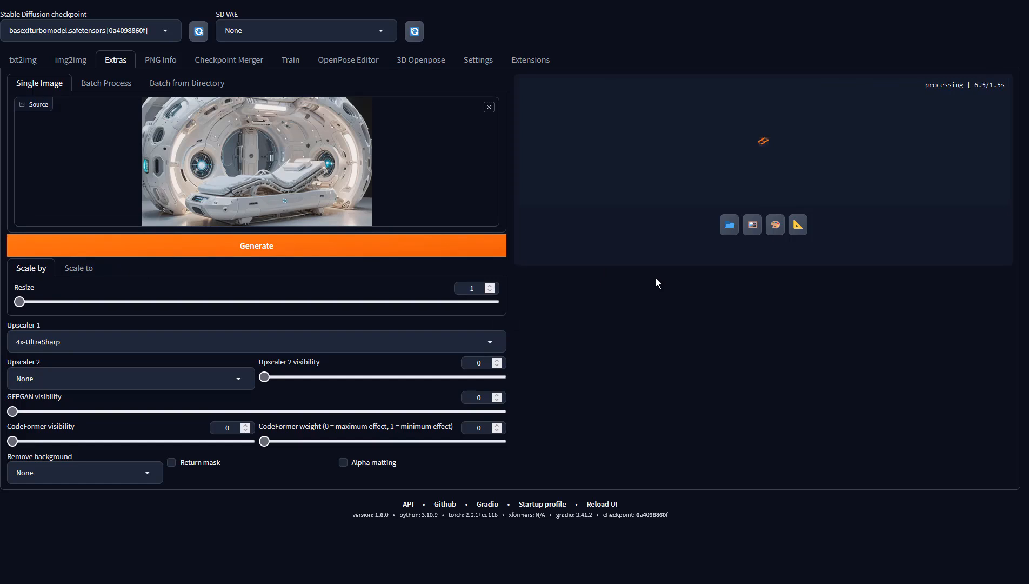
pyautogui.click(697, 204)
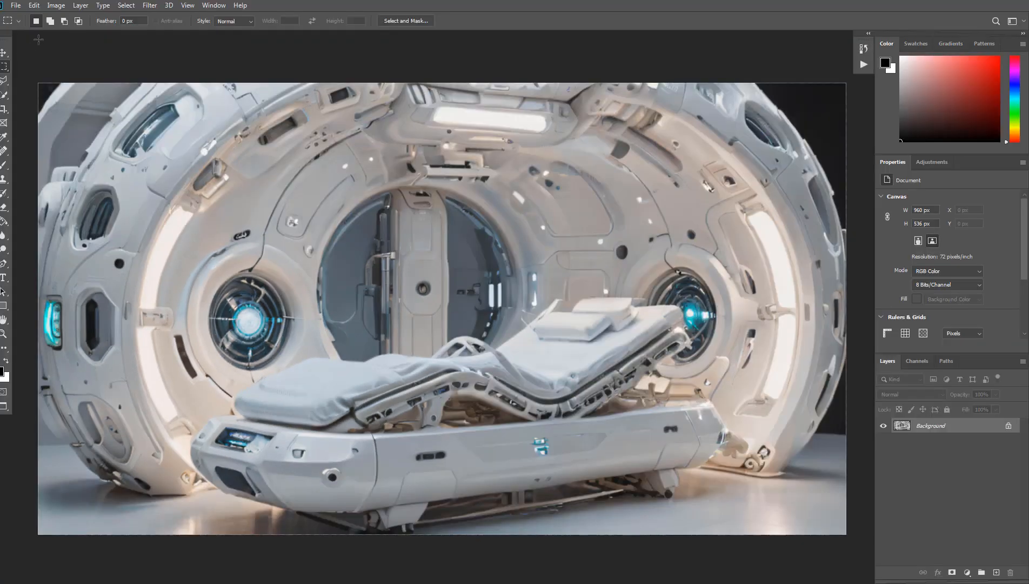
# Step: In Photoshop, raise the medical bed image's vibrance to +100 and its saturation to +33
pyautogui.click(56, 5)
pyautogui.moveTo(65, 33)
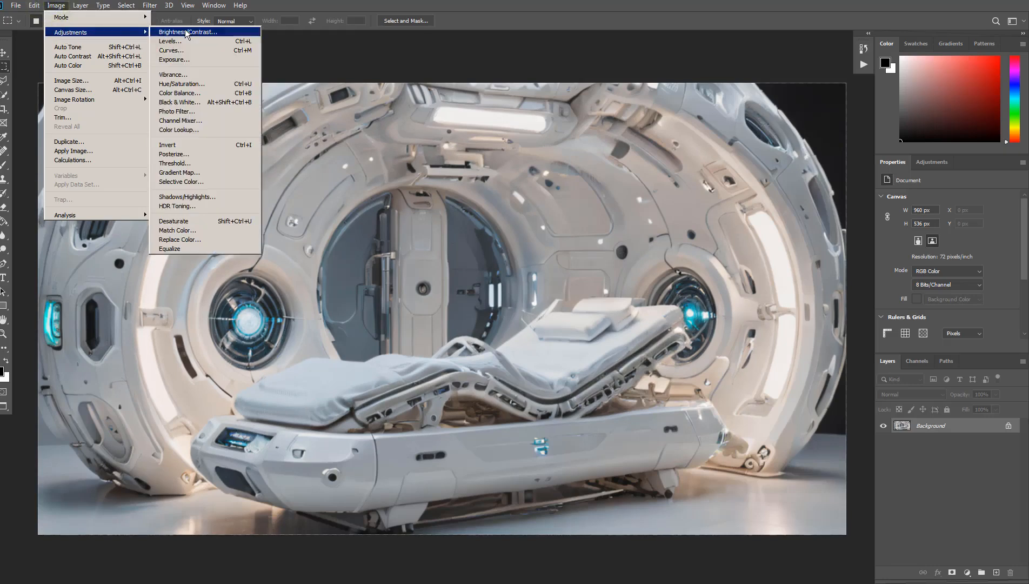
pyautogui.click(199, 74)
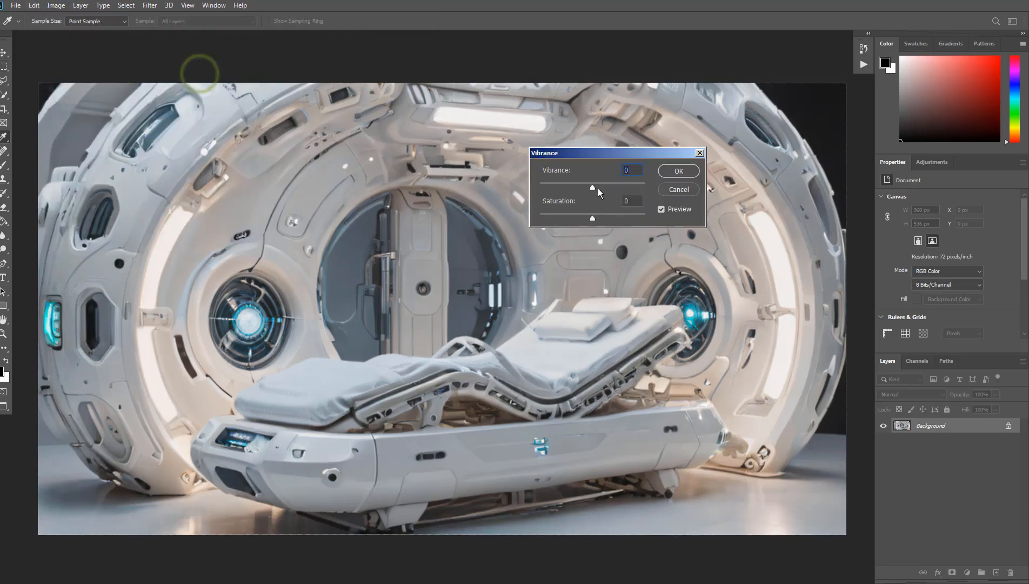
pyautogui.moveTo(593, 188); pyautogui.dragTo(648, 186)
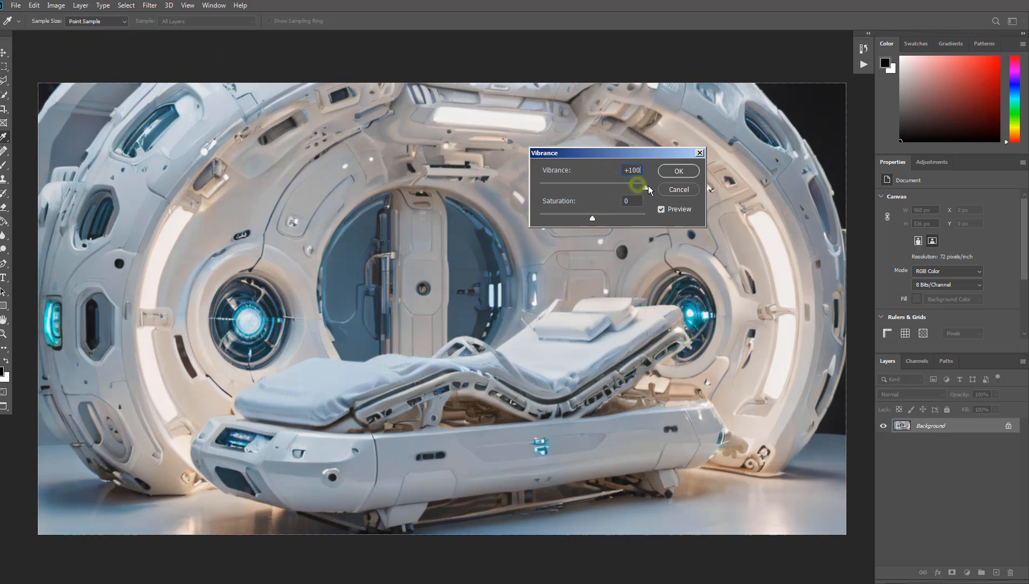
pyautogui.moveTo(592, 218)
pyautogui.mouseDown()
pyautogui.moveTo(627, 217)
pyautogui.moveTo(612, 221)
pyautogui.mouseUp()
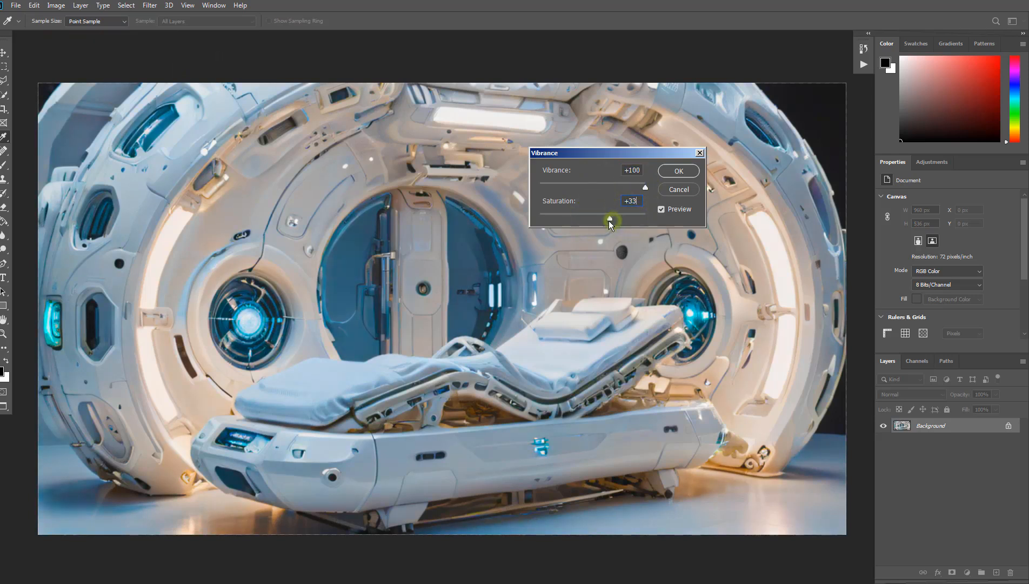
pyautogui.click(668, 172)
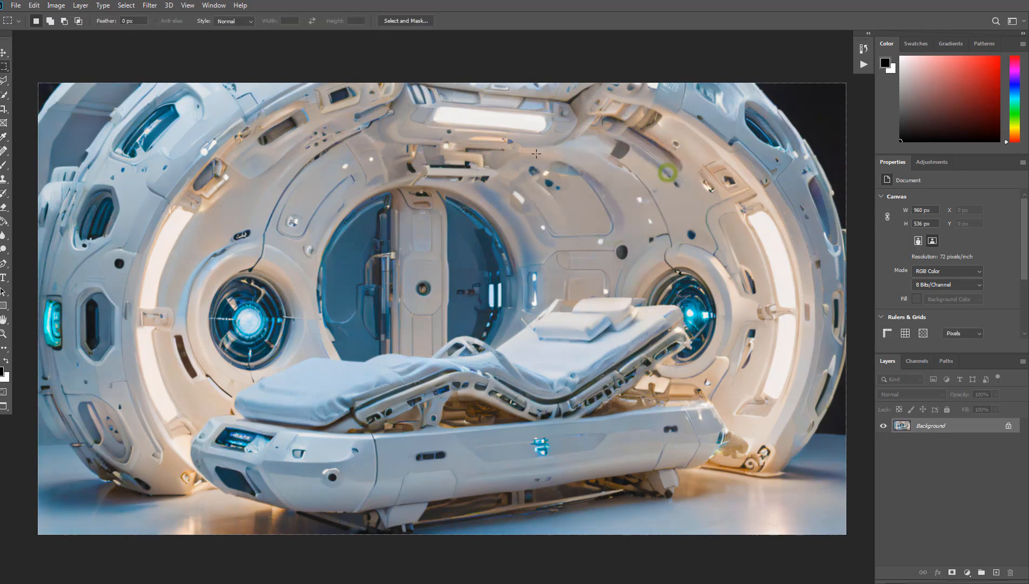
# Step: Apply the Auto Contrast and Auto Color corrections to the image
pyautogui.click(56, 5)
pyautogui.click(59, 56)
pyautogui.click(57, 5)
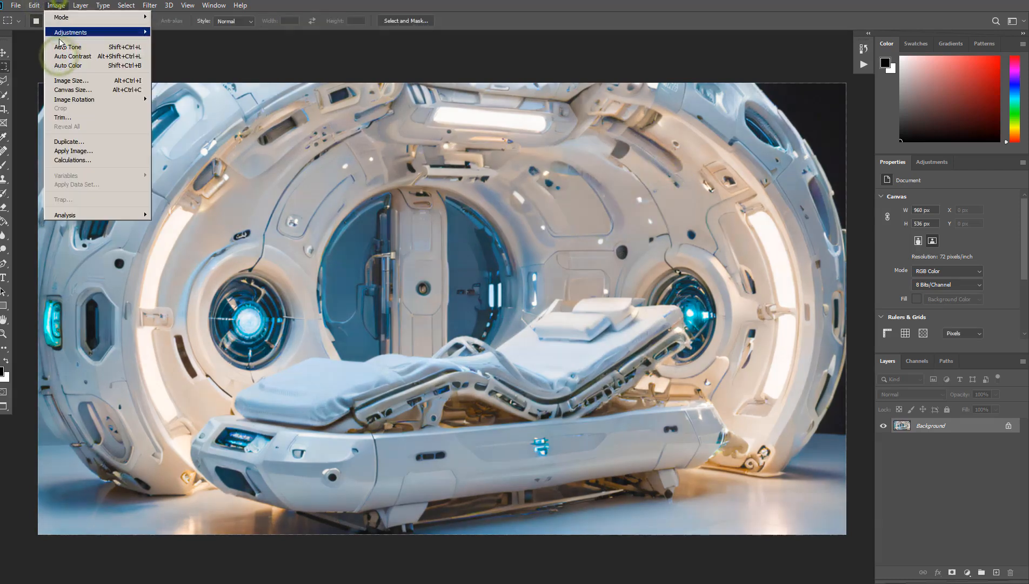
pyautogui.click(61, 46)
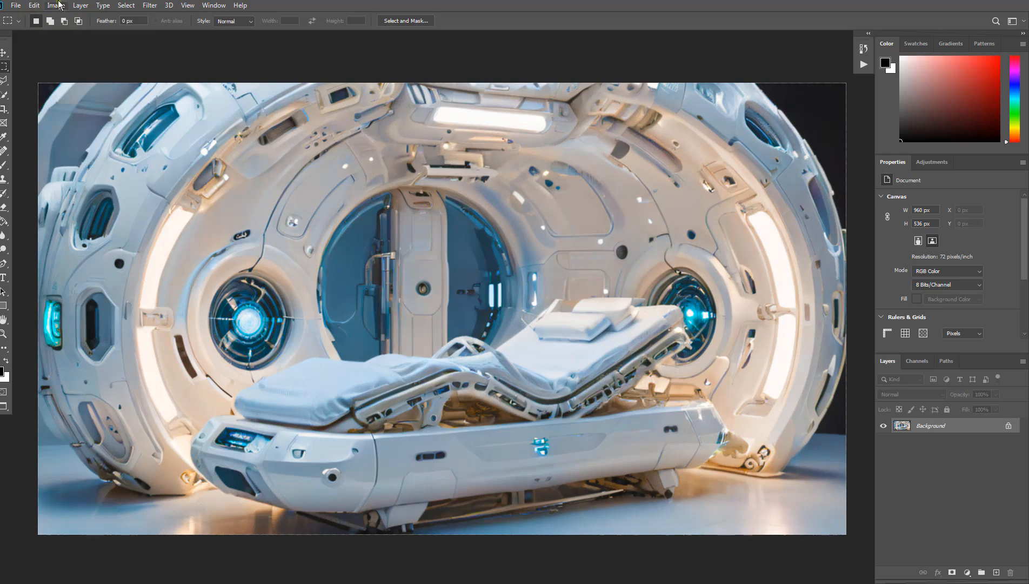
pyautogui.click(56, 6)
pyautogui.click(61, 65)
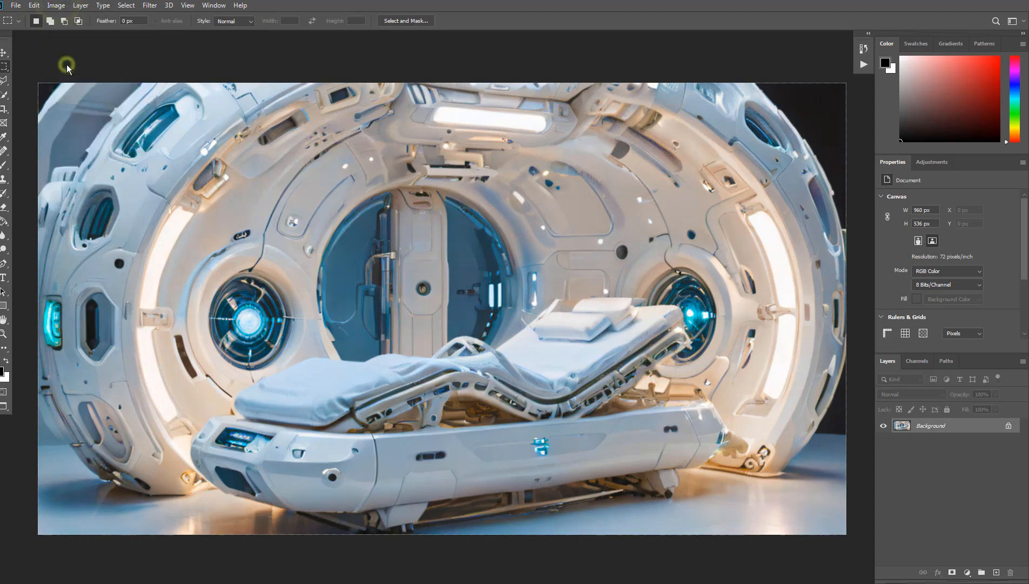
# Step: Darken the image's midtones slightly with a Levels adjustment, setting the RGB midtone input to 0.95
pyautogui.click(64, 5)
pyautogui.moveTo(76, 32)
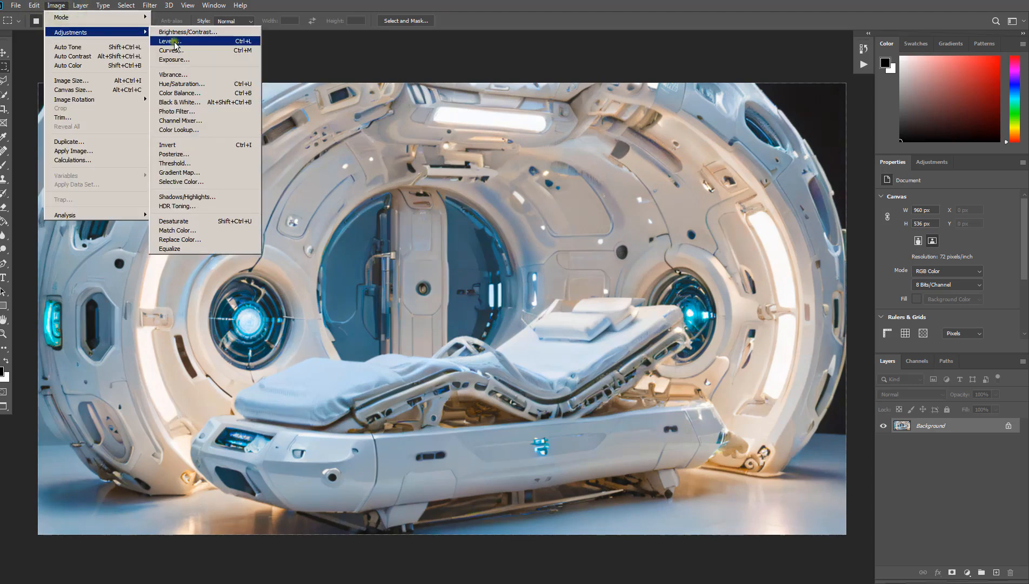
pyautogui.click(174, 42)
pyautogui.moveTo(655, 236); pyautogui.dragTo(657, 236)
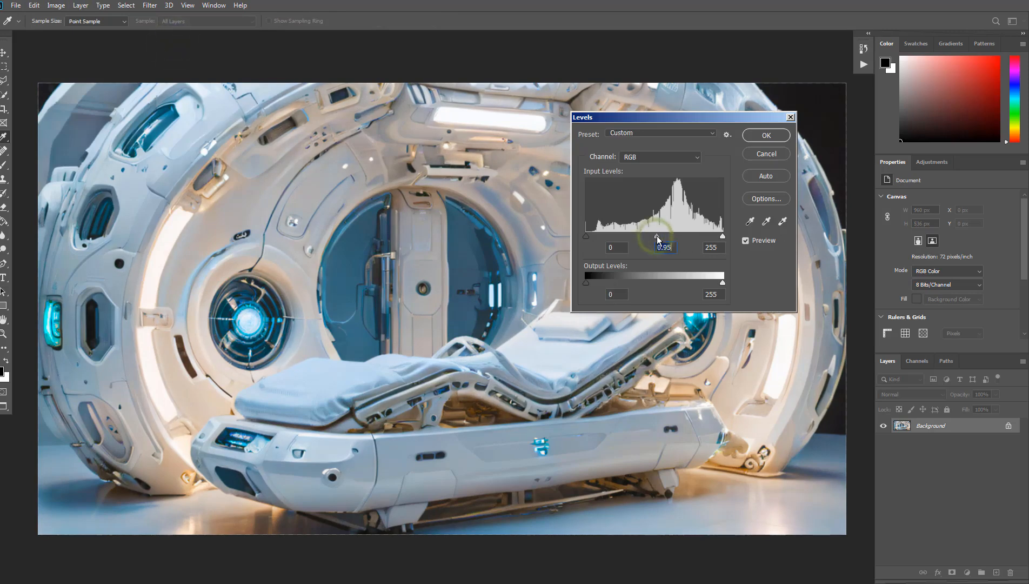
pyautogui.click(766, 135)
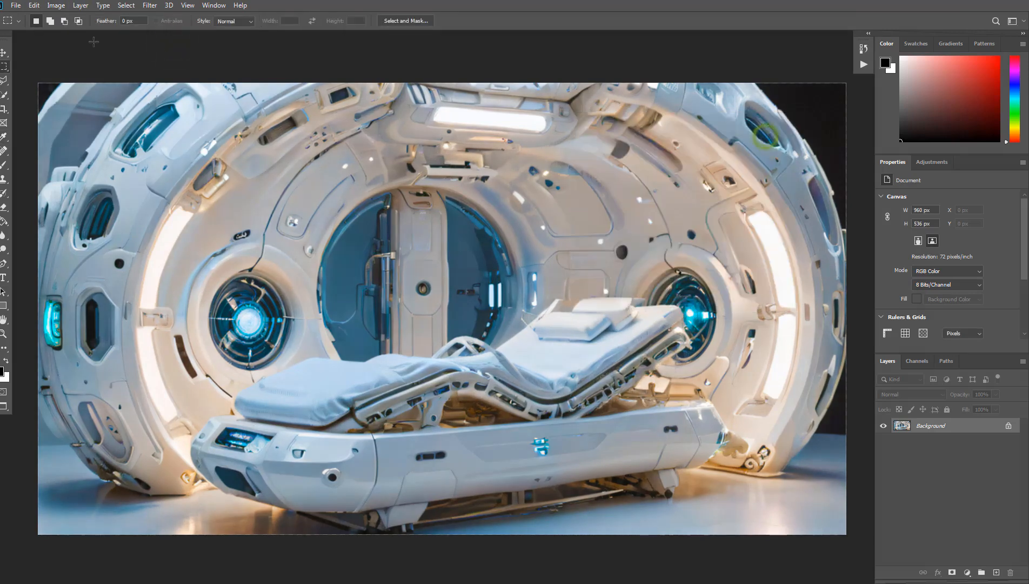
# Step: Apply an Exposure adjustment to the image with exposure +0.08 and offset -0.0020
pyautogui.click(57, 5)
pyautogui.moveTo(76, 32)
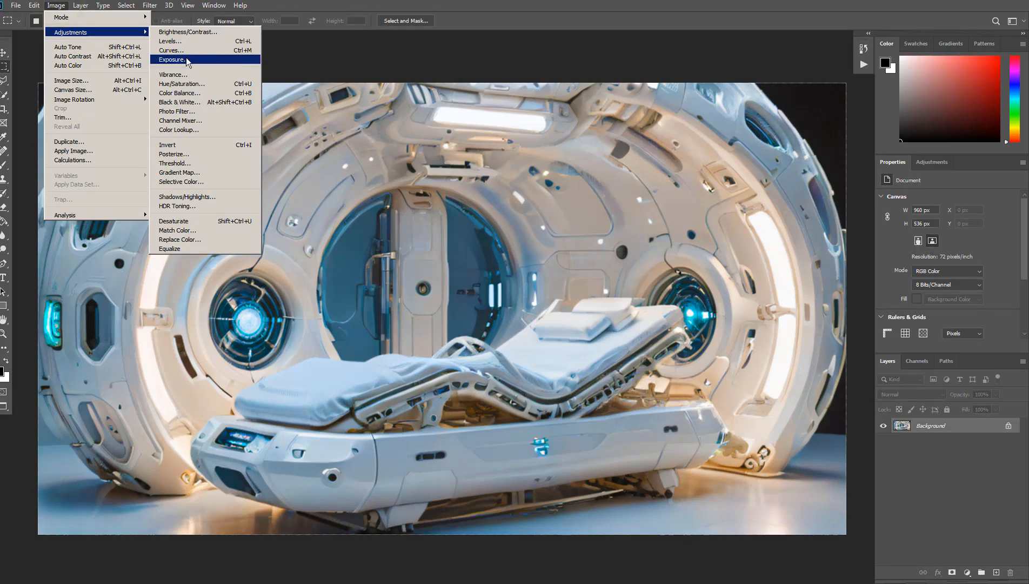
pyautogui.click(174, 61)
pyautogui.moveTo(704, 264); pyautogui.dragTo(704, 291)
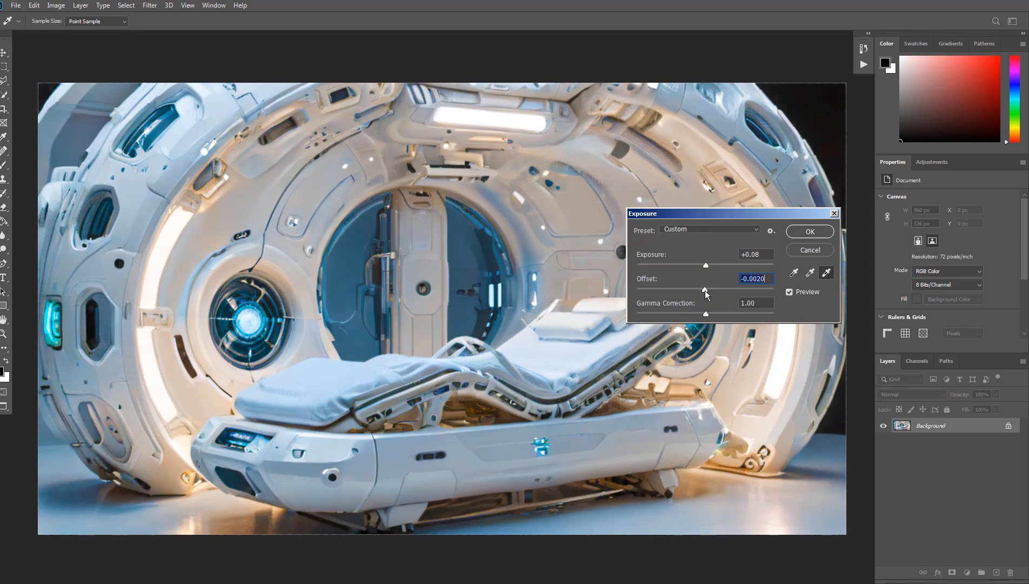
pyautogui.click(818, 231)
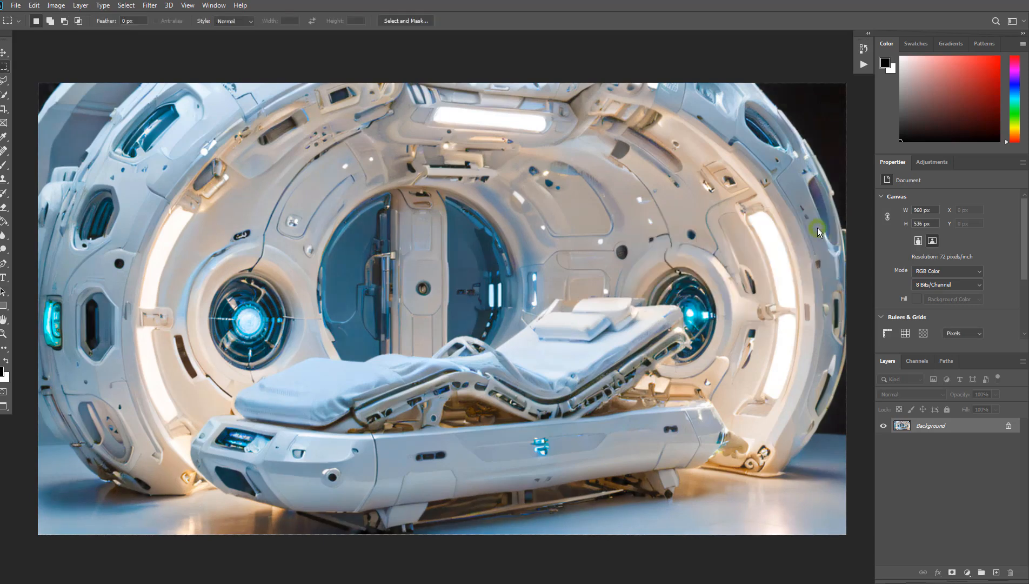
# Step: Compare the original image with the fully adjusted version through the edit history, ending on the Exposure state
pyautogui.click(864, 48)
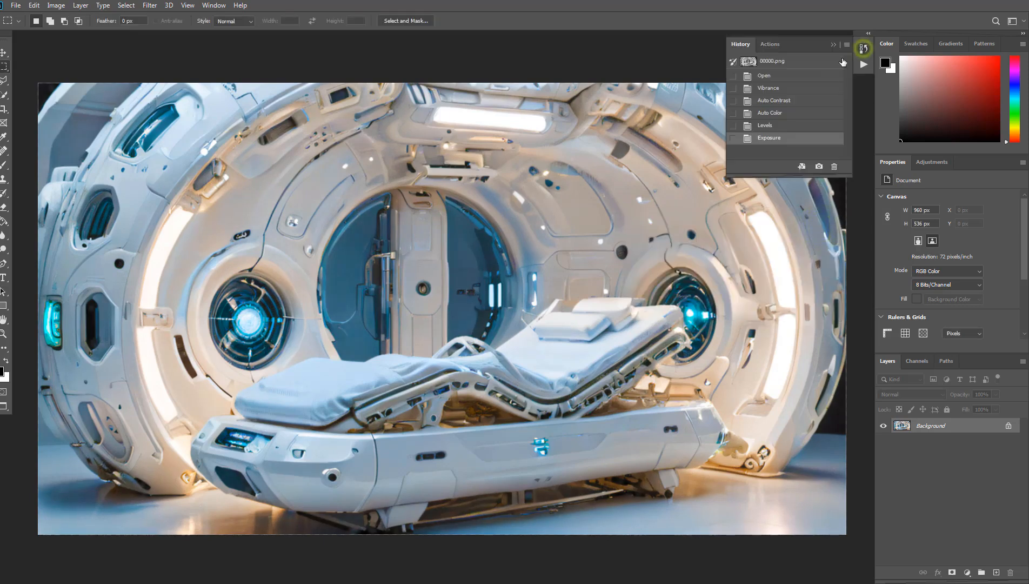
pyautogui.click(806, 62)
pyautogui.click(802, 138)
pyautogui.click(795, 63)
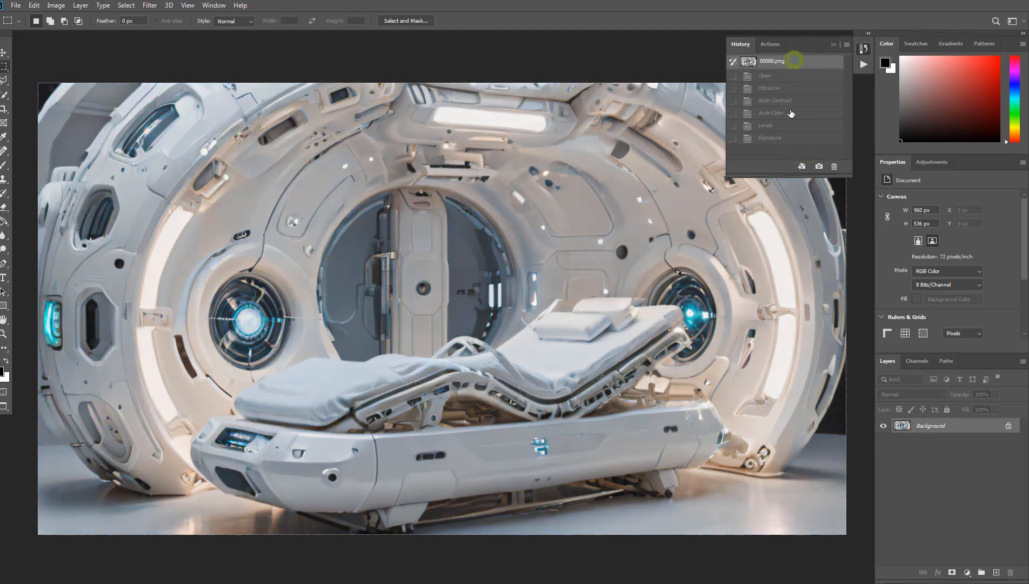
pyautogui.click(792, 138)
pyautogui.click(798, 63)
pyautogui.click(793, 138)
pyautogui.click(863, 49)
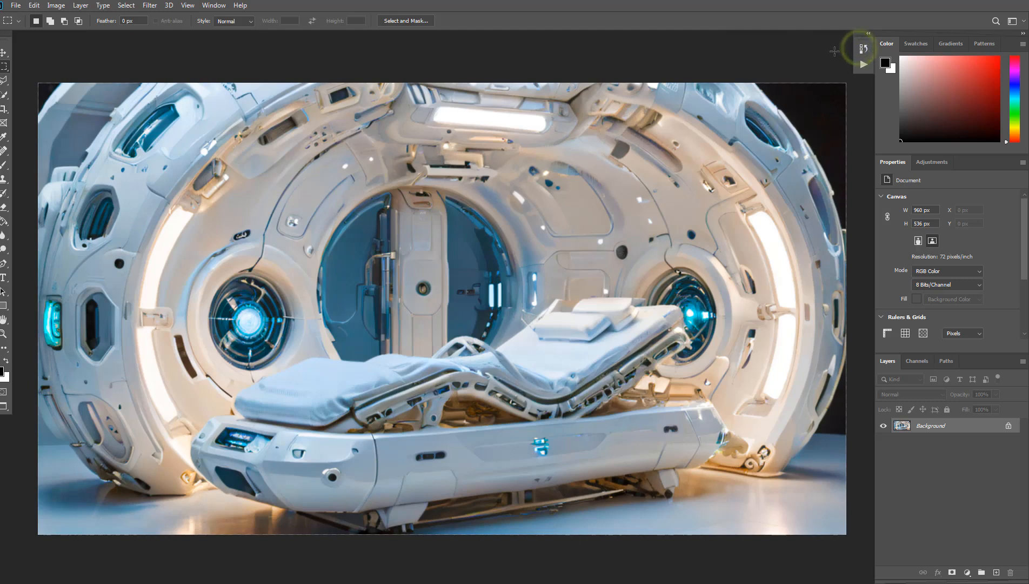